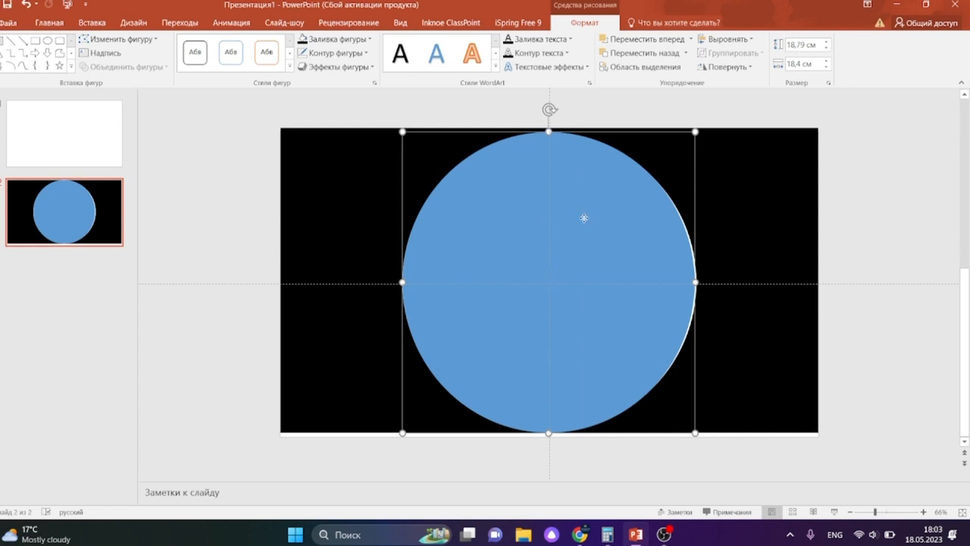
# Apply the first bevel preset to both the top and the bottom of the blue circle in its 3-D format settings.
pyautogui.rightClick(584, 217)
pyautogui.click(669, 454)
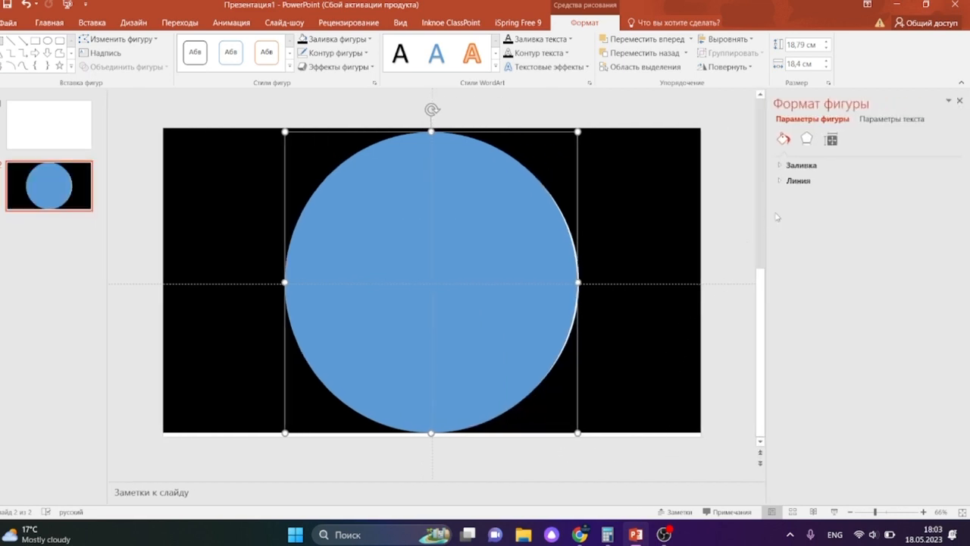
pyautogui.click(802, 183)
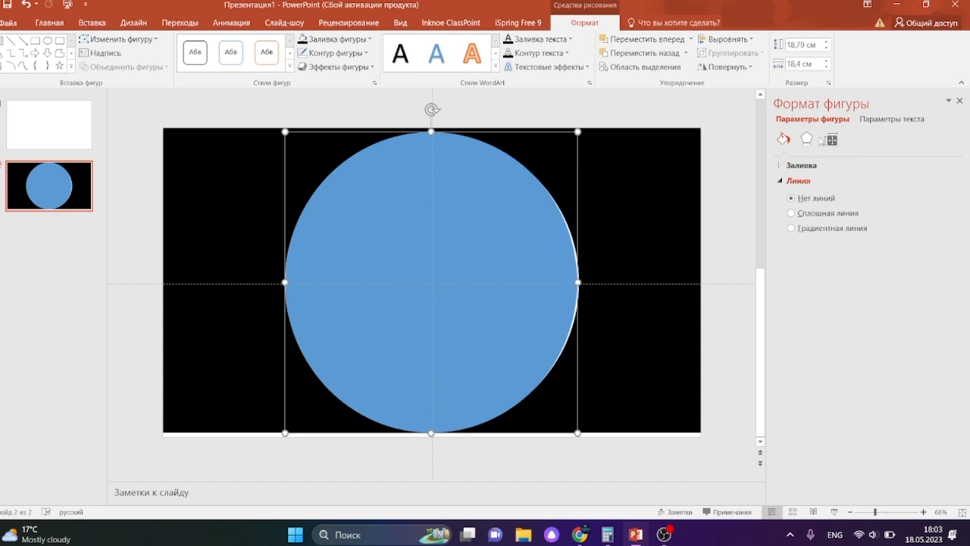
pyautogui.click(807, 141)
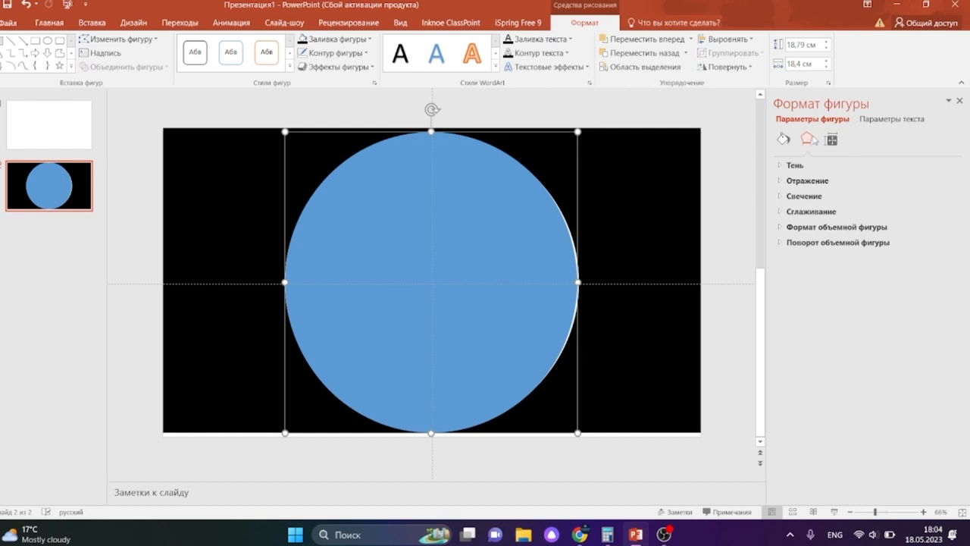
pyautogui.click(835, 229)
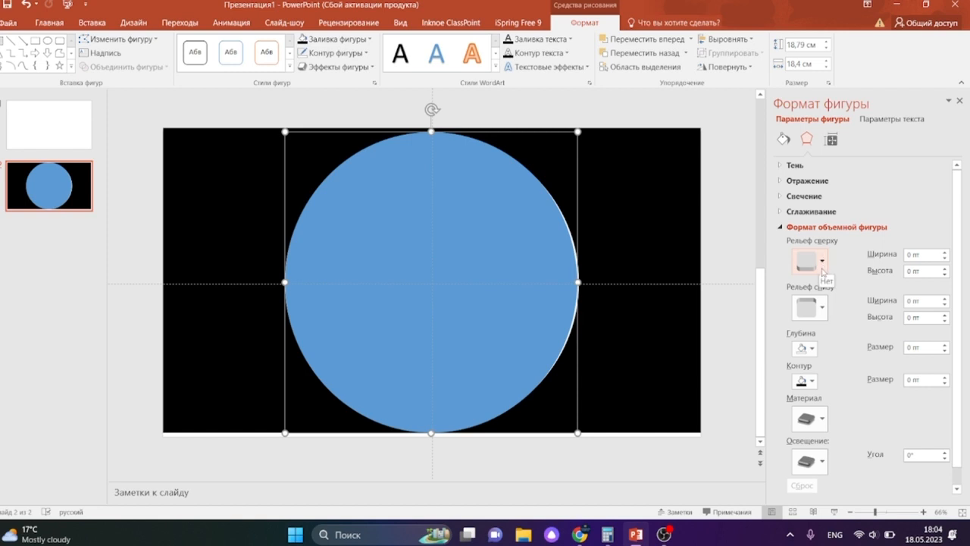
pyautogui.click(822, 261)
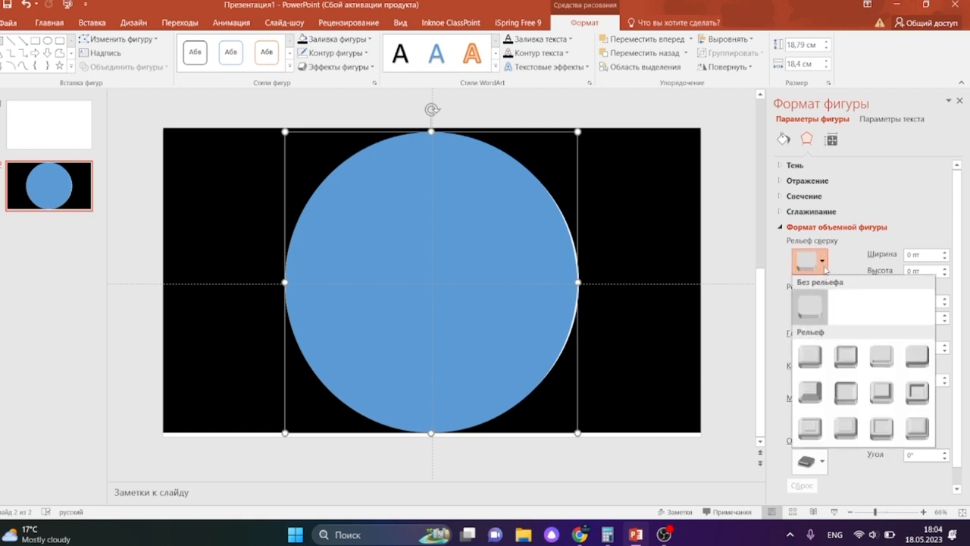
pyautogui.click(811, 356)
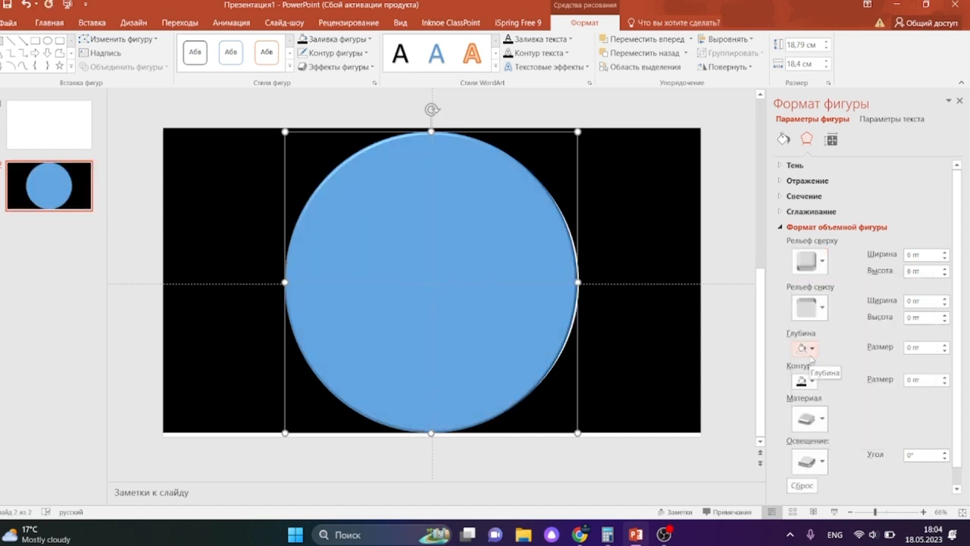
pyautogui.click(822, 307)
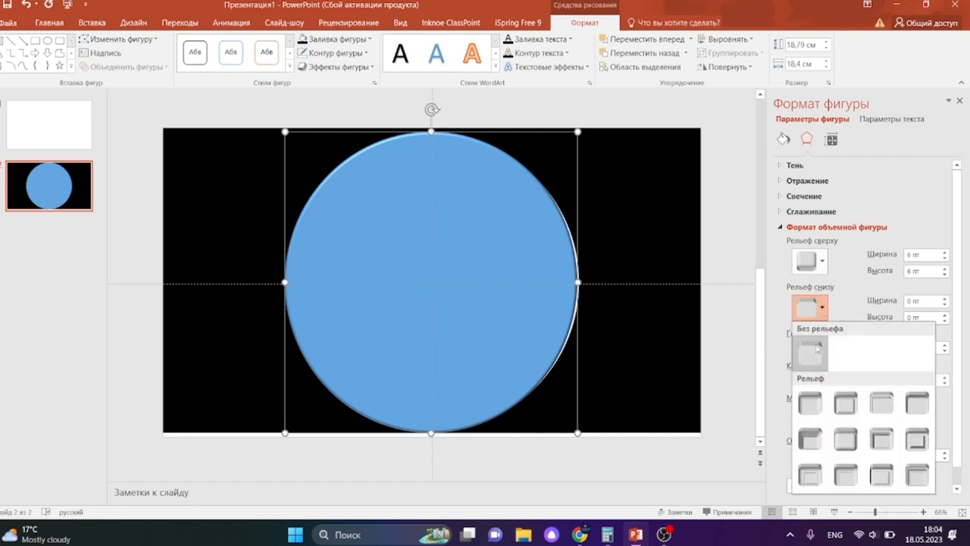
pyautogui.click(811, 404)
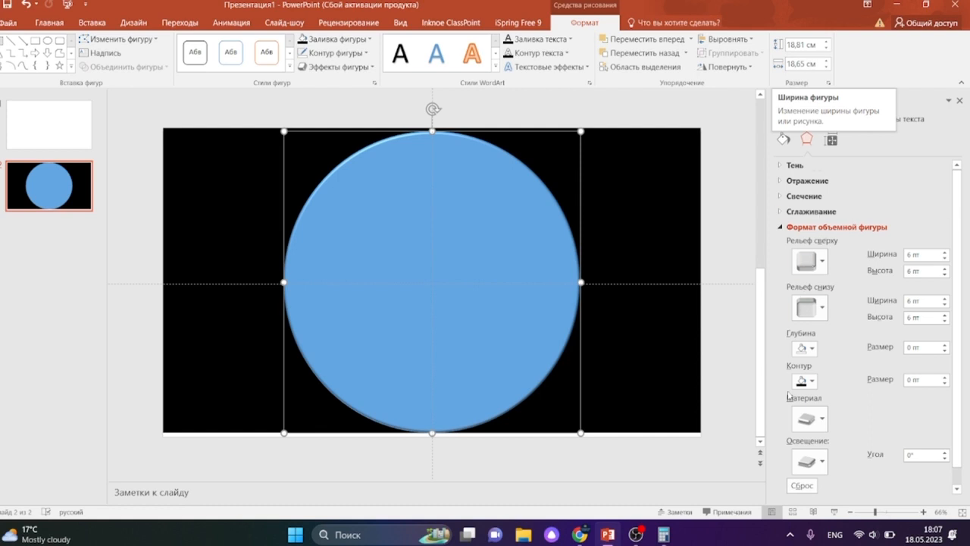
# Switch to Calculator and multiply 36 by the circle's height, 18,81.
pyautogui.click(665, 535)
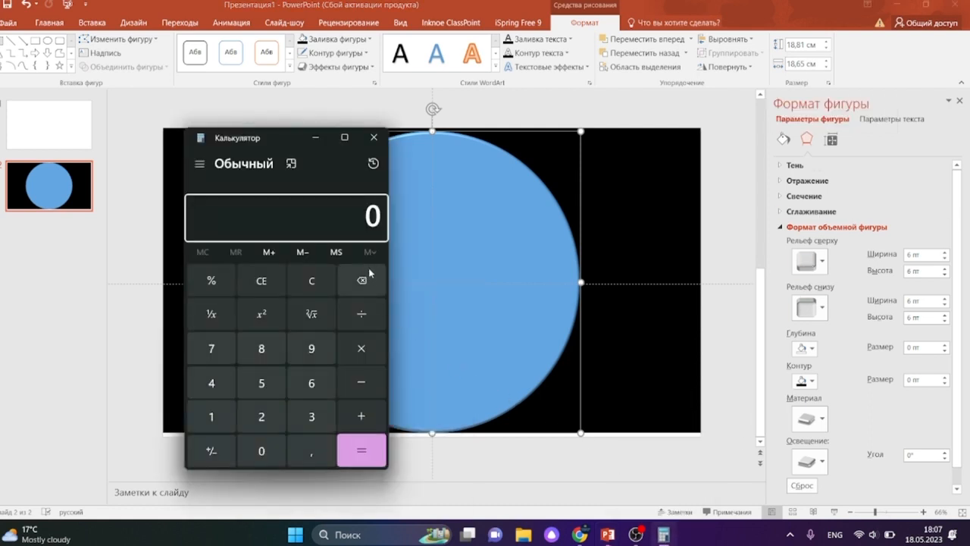
pyautogui.click(313, 411)
pyautogui.click(317, 384)
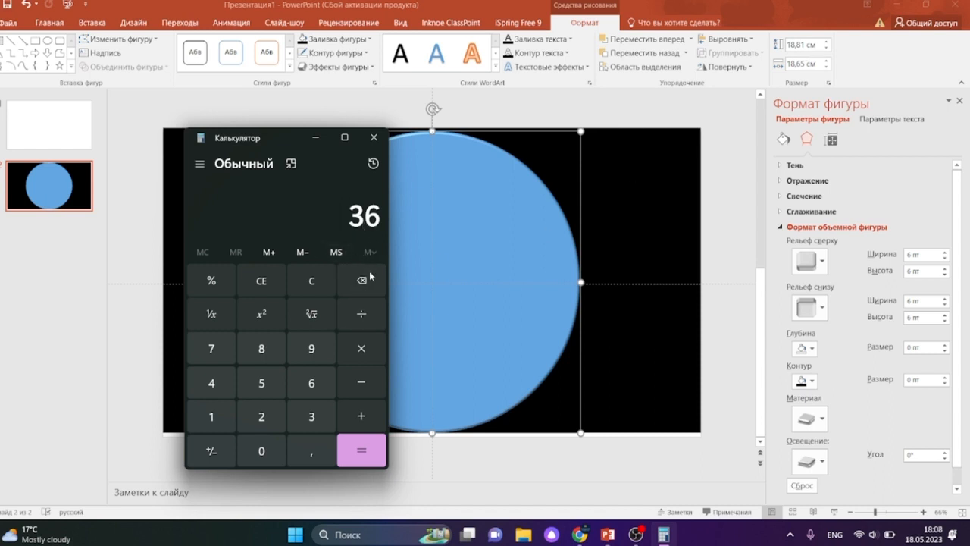
pyautogui.click(367, 353)
pyautogui.click(210, 416)
pyautogui.click(263, 350)
pyautogui.click(312, 450)
pyautogui.click(263, 348)
pyautogui.click(210, 417)
pyautogui.click(370, 448)
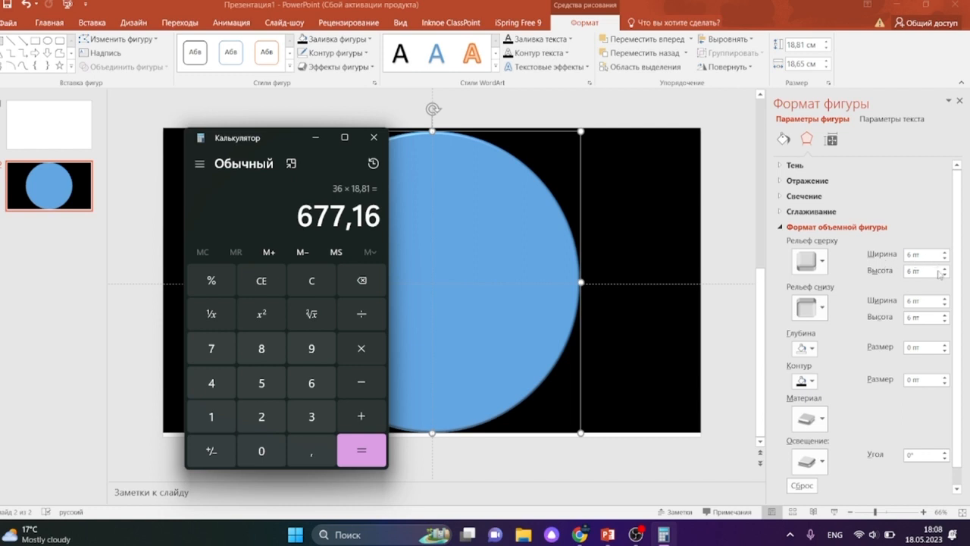
# Back in PowerPoint, set the width and height of the circle's top bevel to 677 pt.
pyautogui.click(916, 256)
pyautogui.click(912, 254)
pyautogui.write('77')
pyautogui.press('Return')
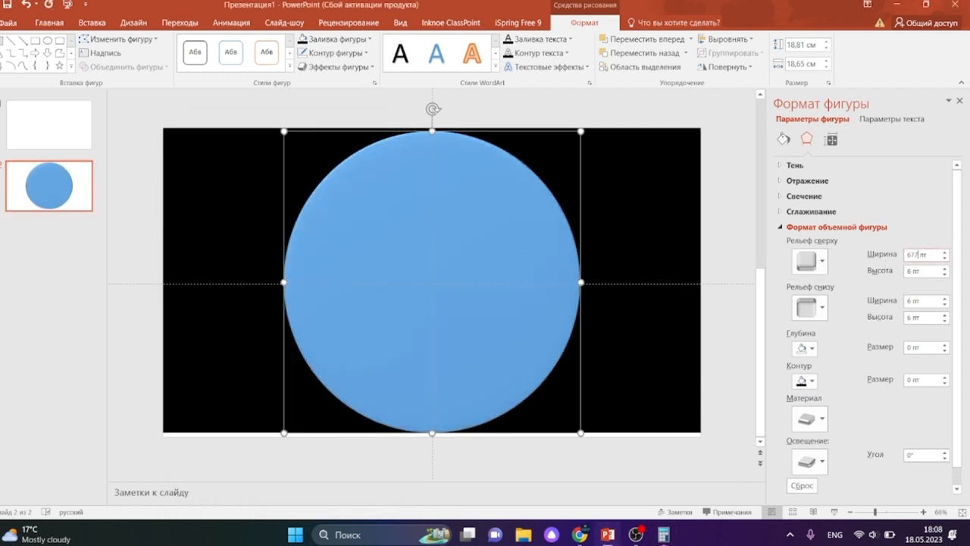
pyautogui.click(913, 271)
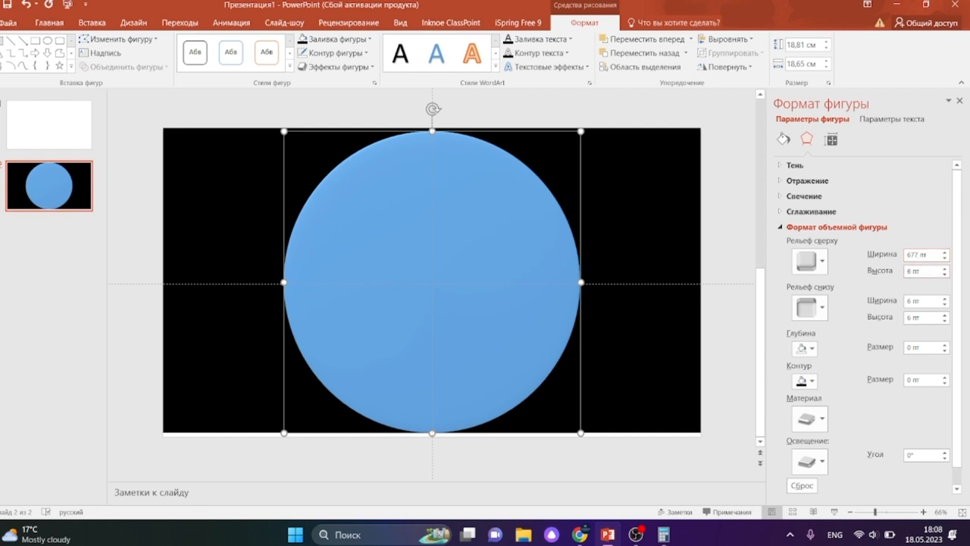
pyautogui.write('77')
pyautogui.press('Return')
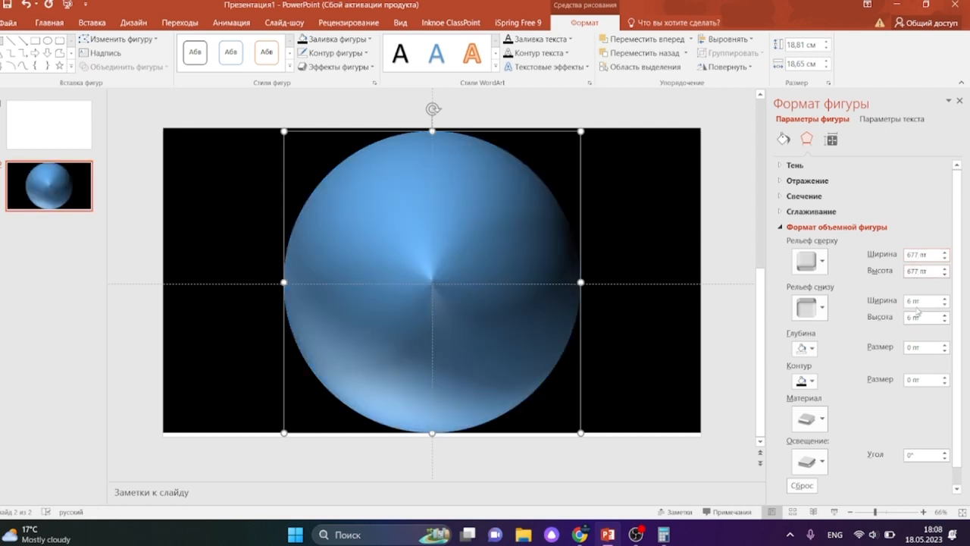
# Set the circle's bottom bevel width and height to 677 pt and give the shape the last of the translucent materials.
pyautogui.write('77')
pyautogui.press('Return')
pyautogui.click(914, 318)
pyautogui.write('77')
pyautogui.press('Return')
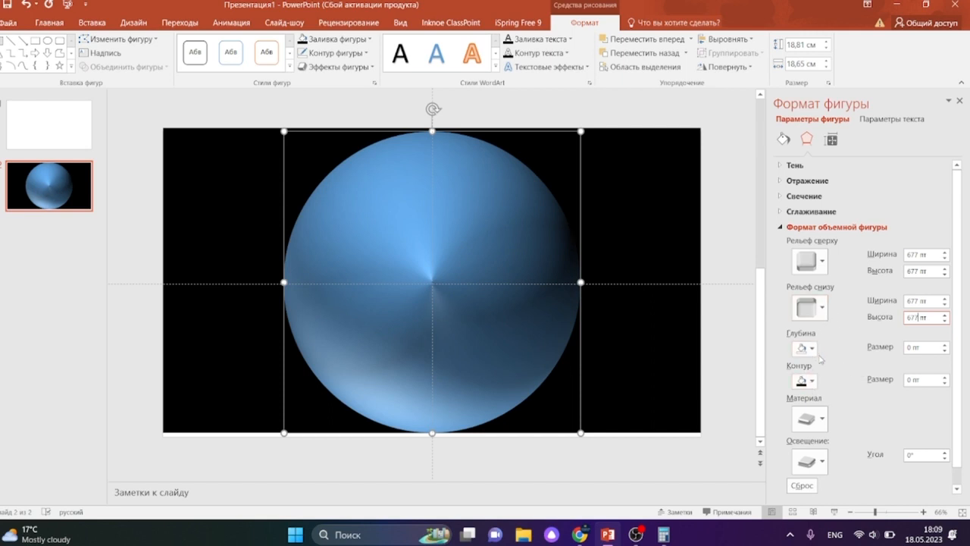
pyautogui.click(822, 419)
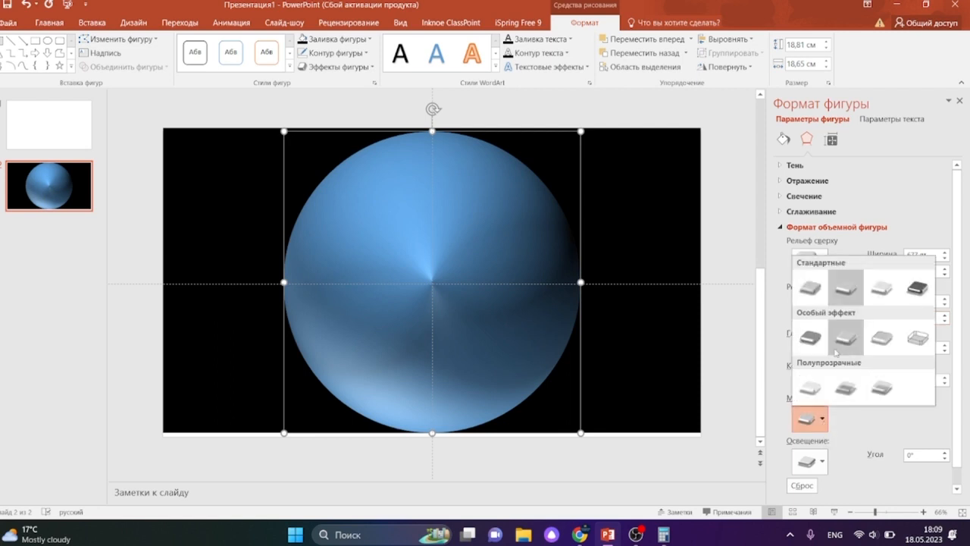
pyautogui.click(891, 389)
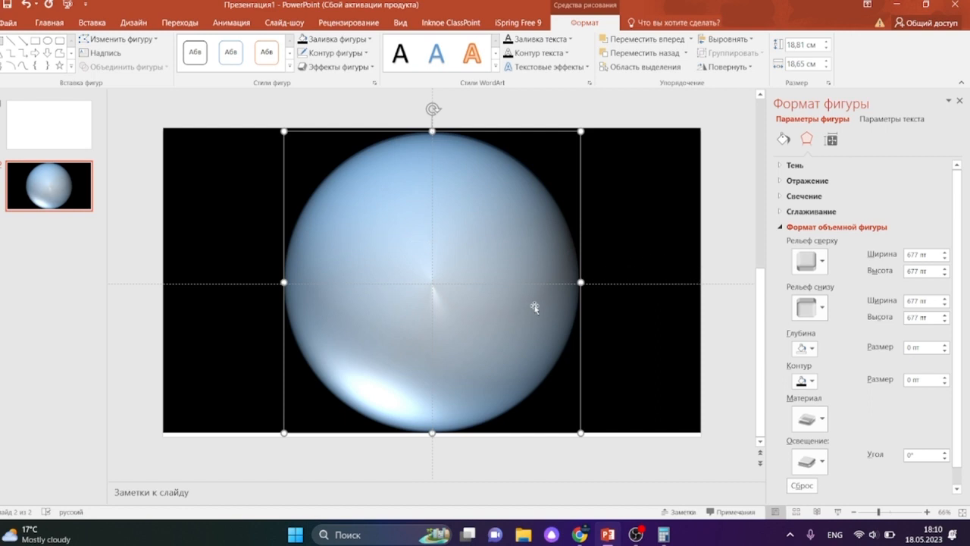
# Add a new slide with the blank layout after the sphere slide.
pyautogui.click(50, 23)
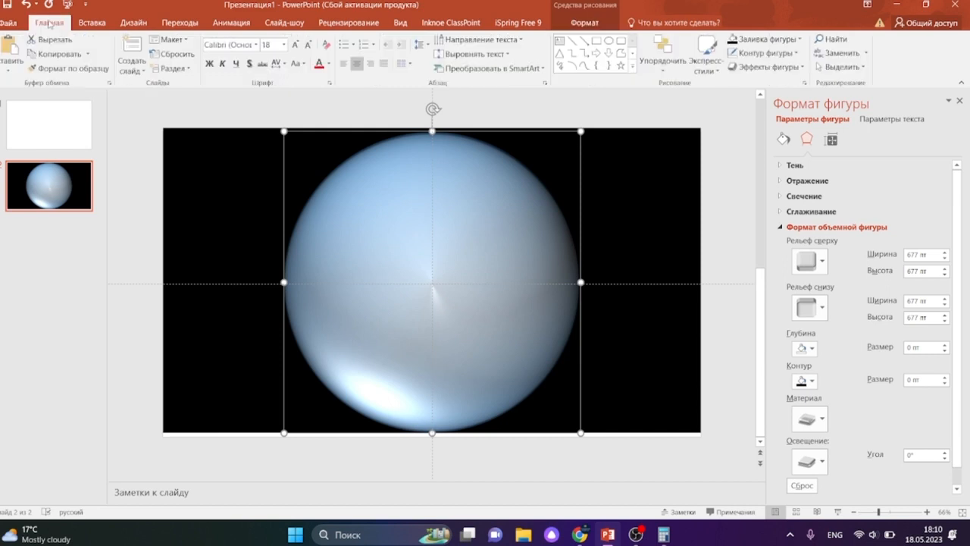
pyautogui.click(132, 68)
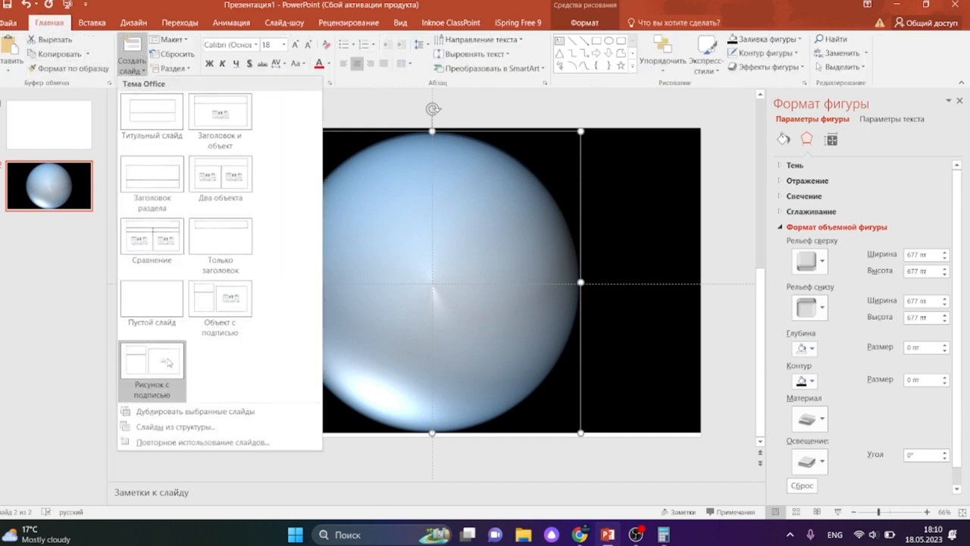
pyautogui.click(156, 311)
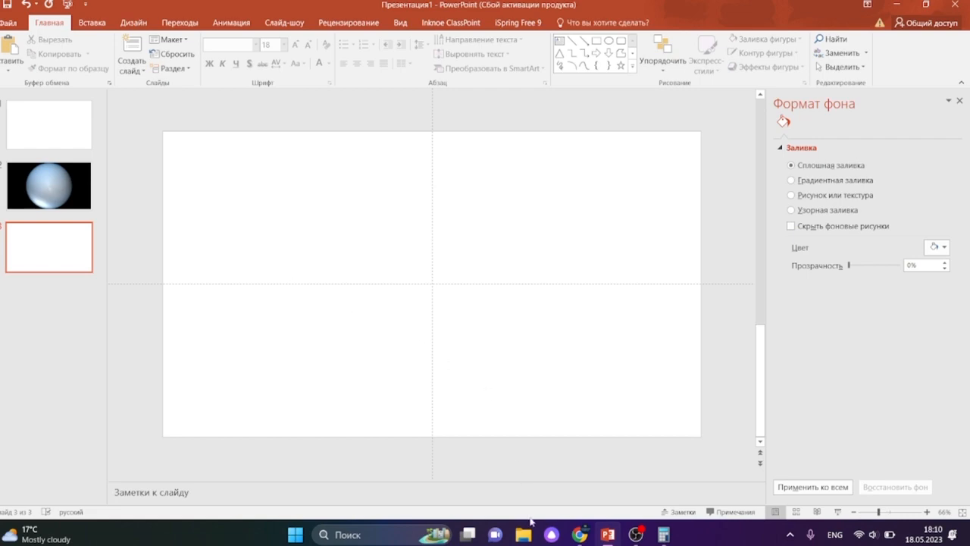
# Switch to Chrome and search Pixabay for "карта мира", restricted to vector images.
pyautogui.click(579, 535)
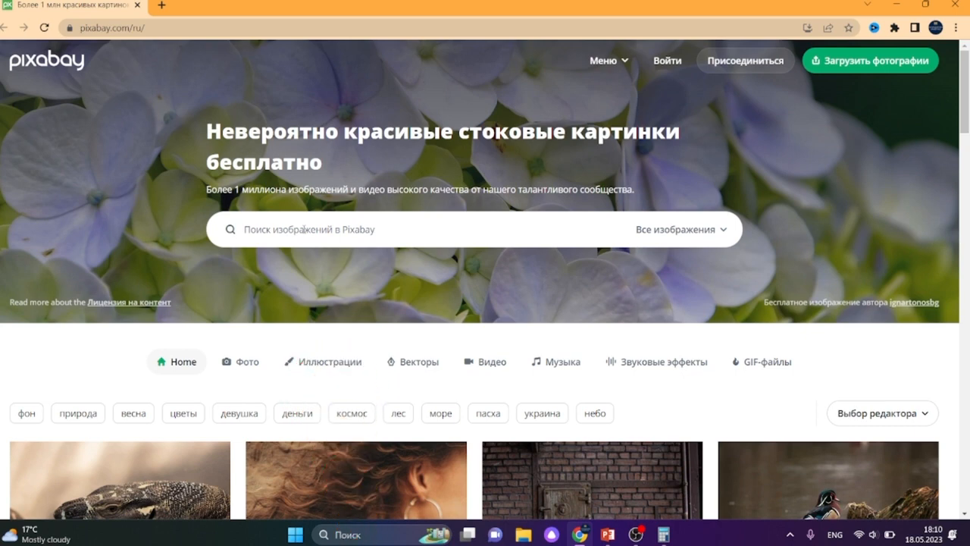
pyautogui.click(304, 229)
pyautogui.hotkey('alt', 'shift')
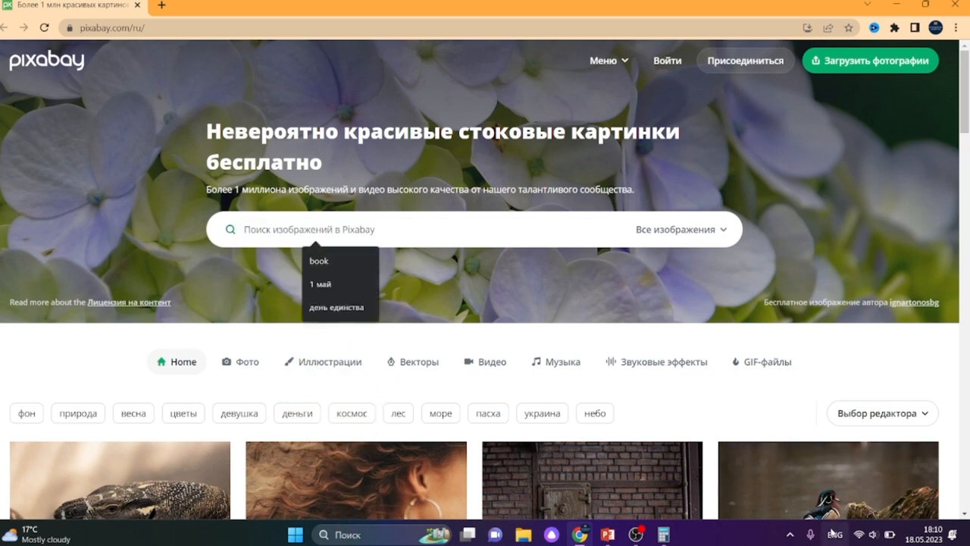
pyautogui.write('карта мира')
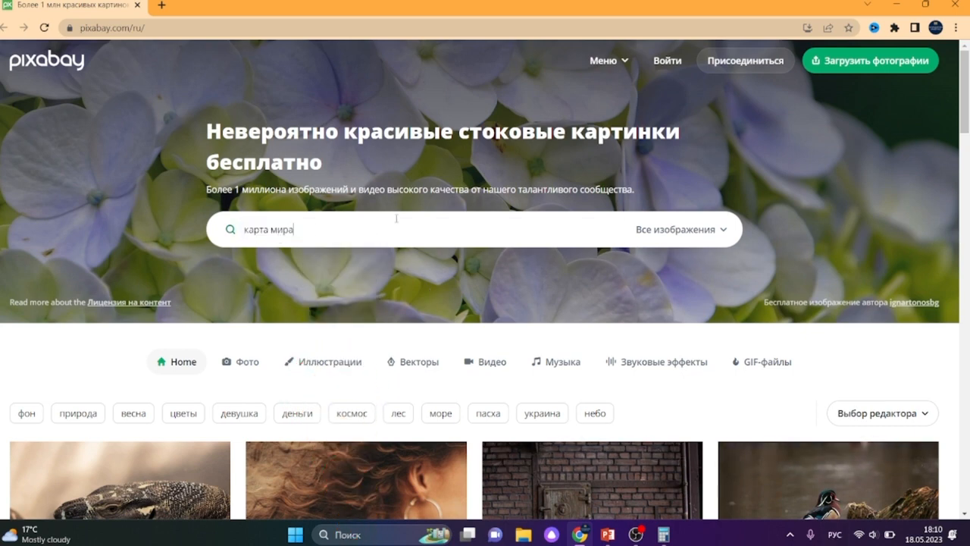
pyautogui.click(699, 235)
pyautogui.click(677, 356)
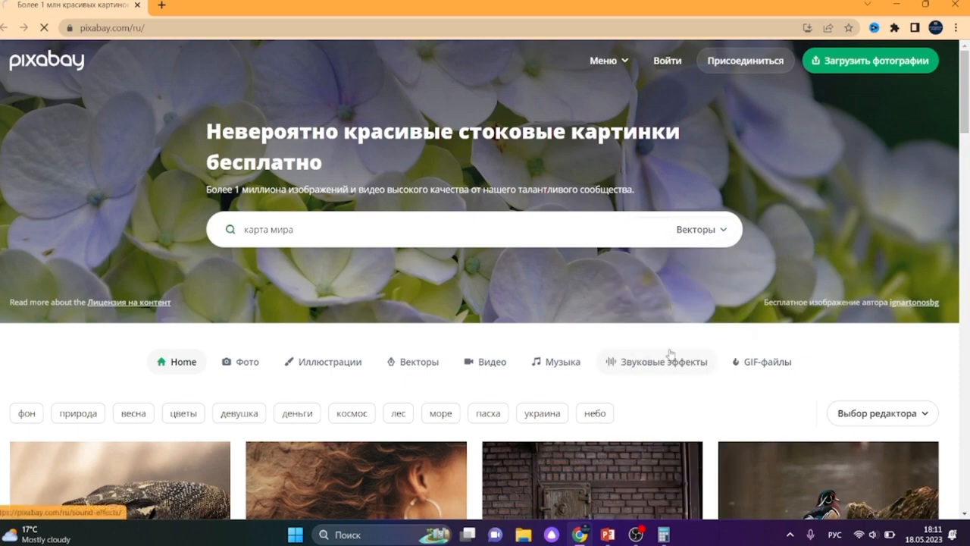
# Browse the free vector results and open the solid black world map.
pyautogui.scroll(-3, 485, 303)
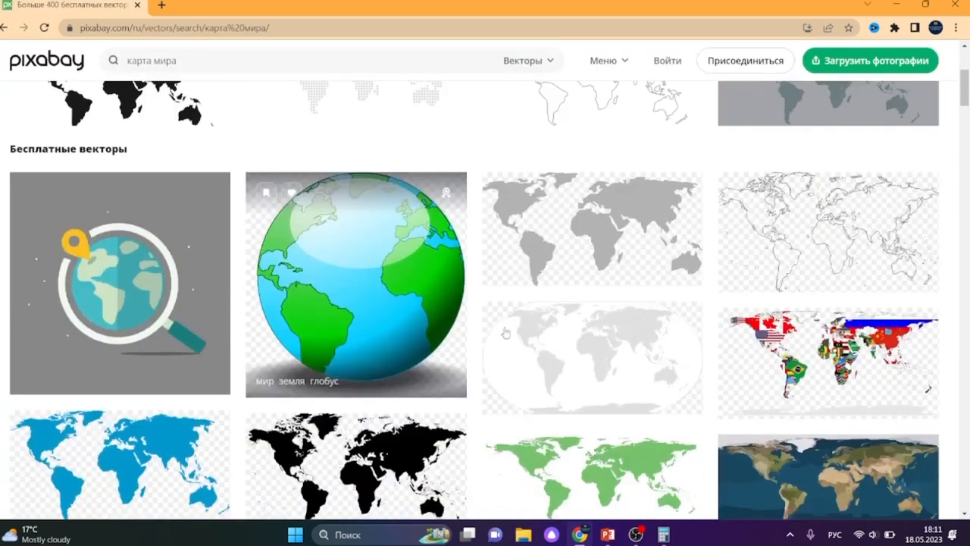
pyautogui.scroll(1, 540, 341)
pyautogui.hotkey('ctrl', '-')
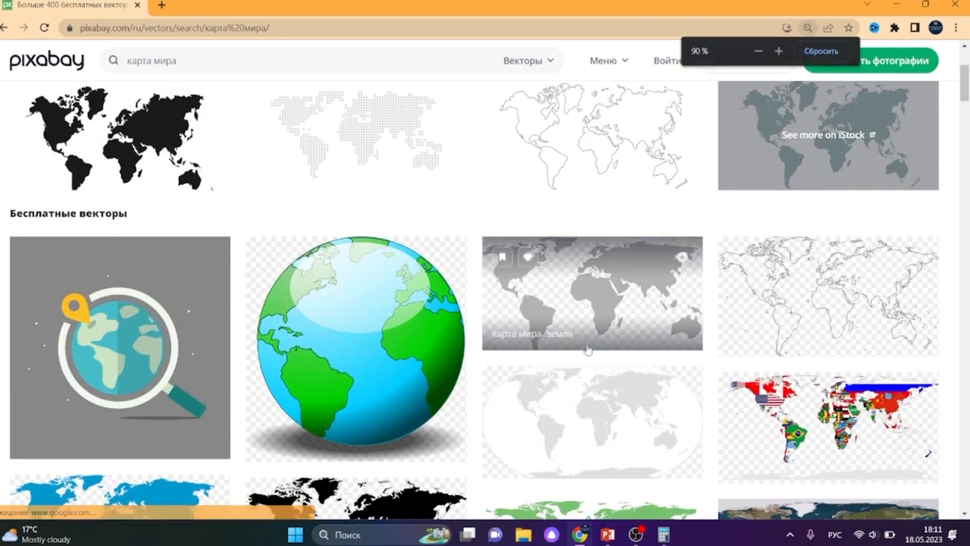
pyautogui.scroll(-3, 594, 382)
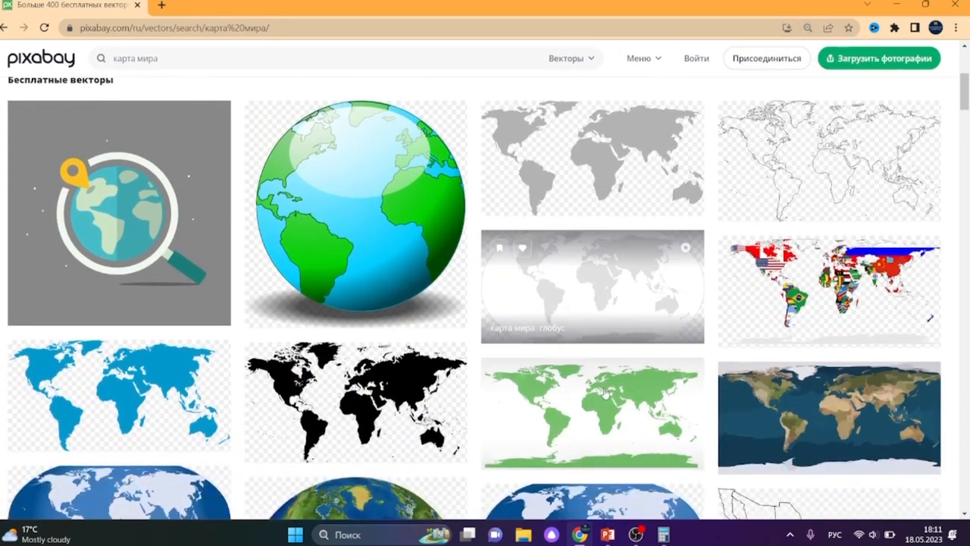
pyautogui.scroll(3, 606, 392)
pyautogui.scroll(-1, 618, 388)
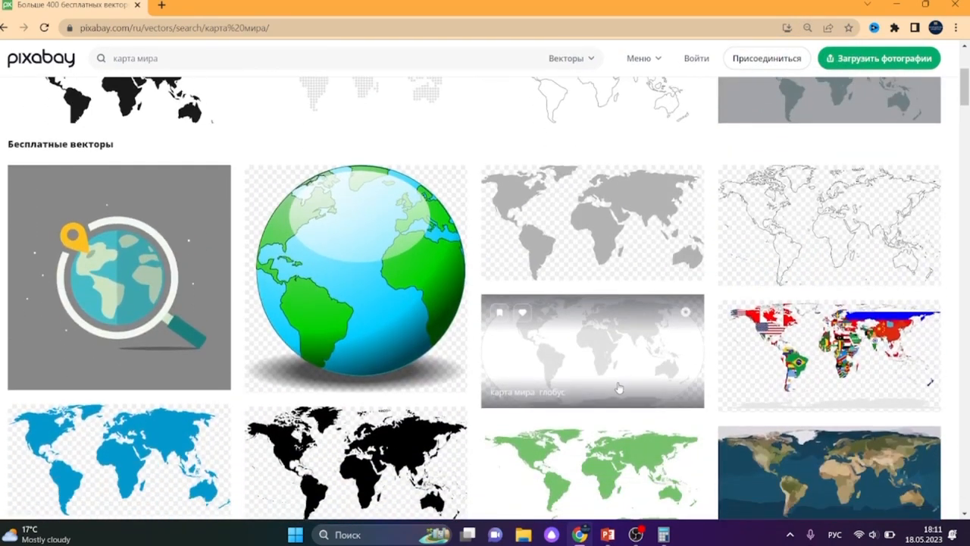
pyautogui.scroll(-3, 619, 388)
pyautogui.scroll(1, 618, 389)
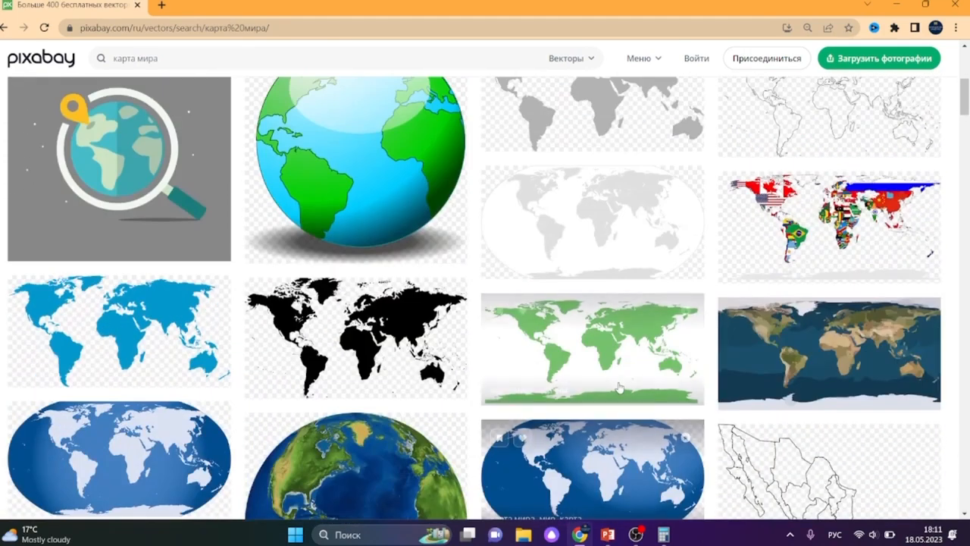
pyautogui.scroll(1, 546, 381)
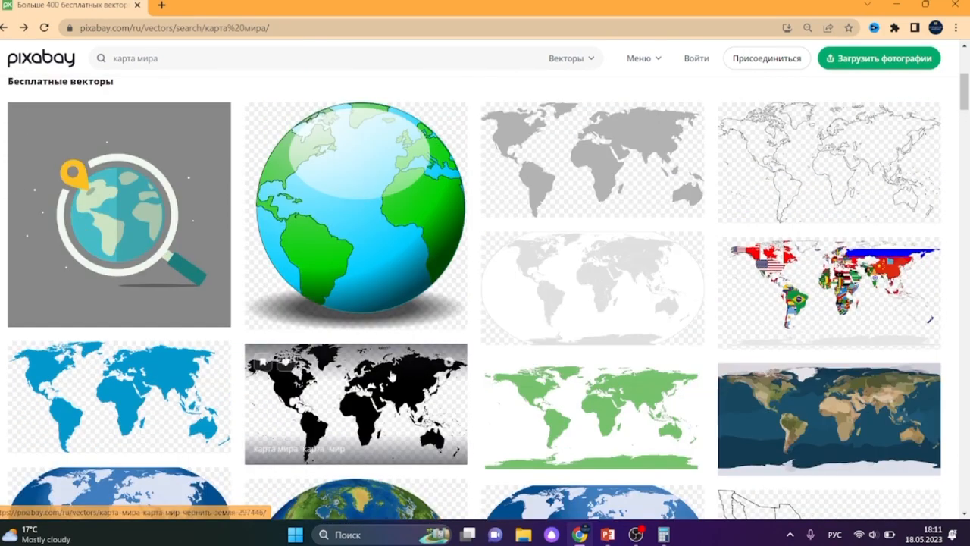
pyautogui.click(383, 407)
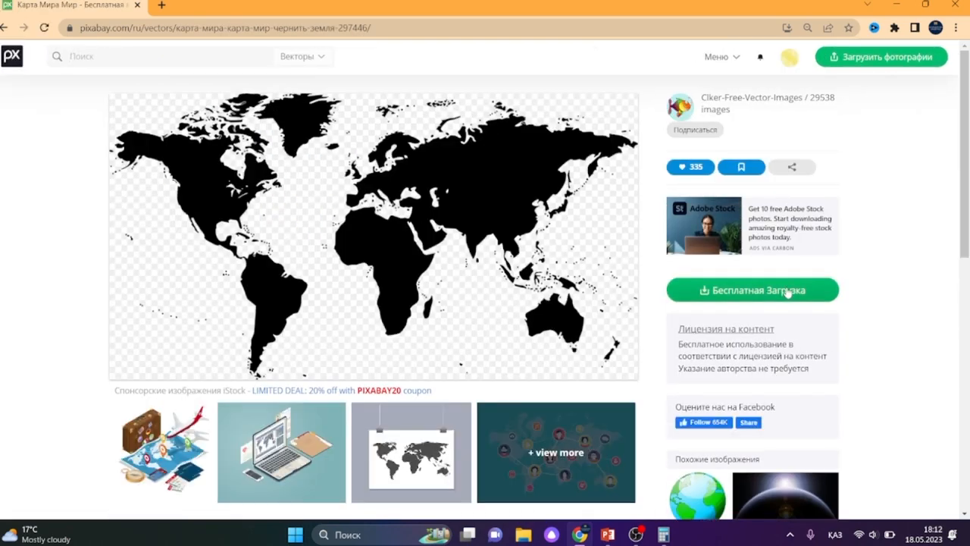
# Download the black world map as a 1280×688 PNG and show the downloaded file in its folder.
pyautogui.click(775, 292)
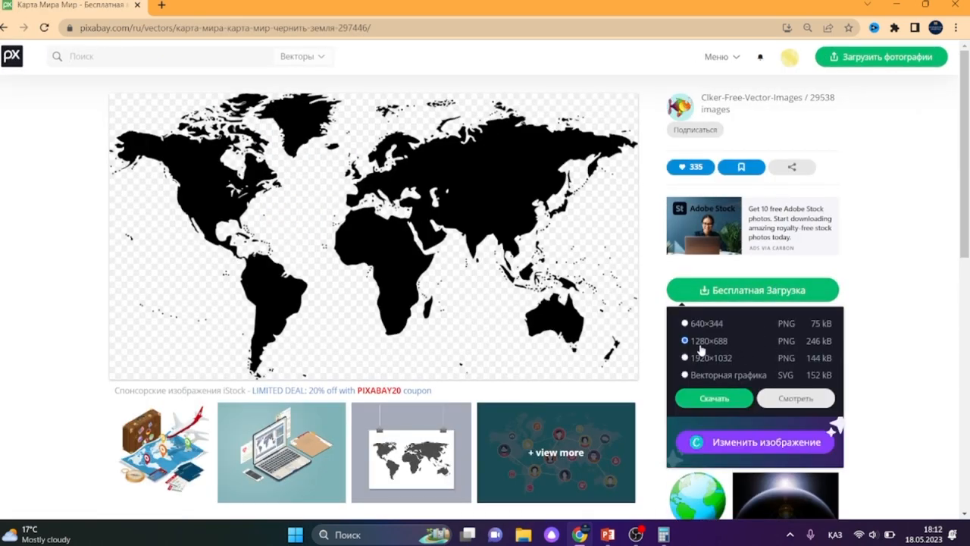
pyautogui.click(715, 399)
pyautogui.click(125, 501)
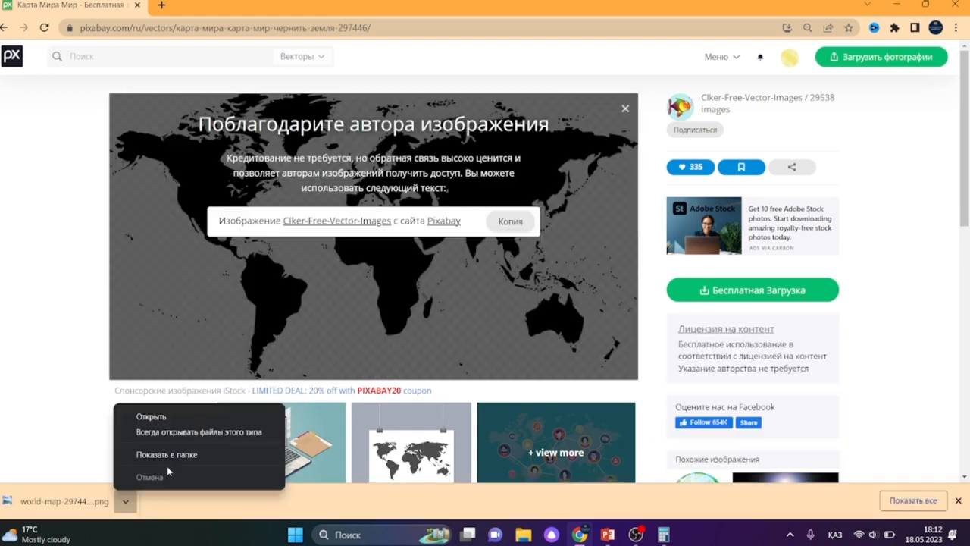
pyautogui.click(161, 455)
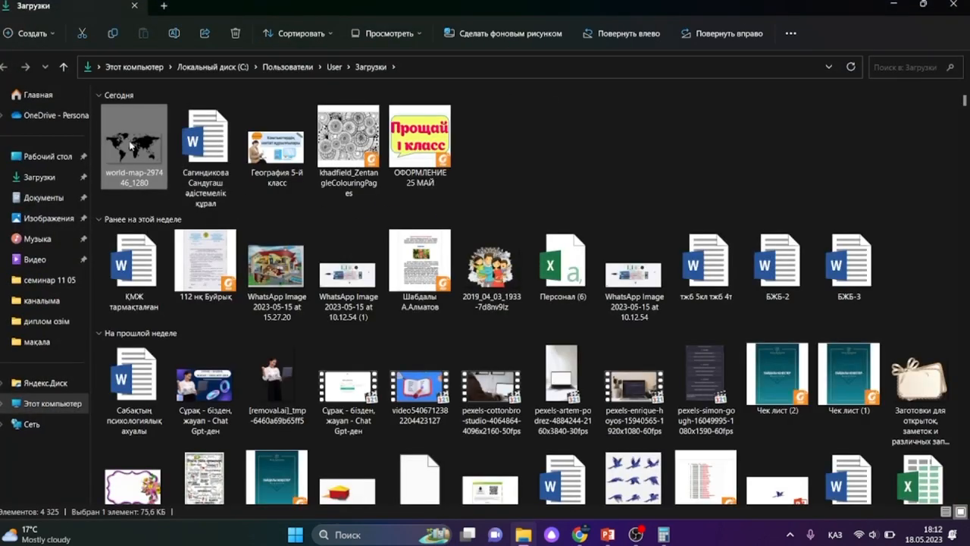
# Copy the file world-map-297446_1280 from the downloads folder and paste it onto the blank third slide in PowerPoint.
pyautogui.rightClick(132, 144)
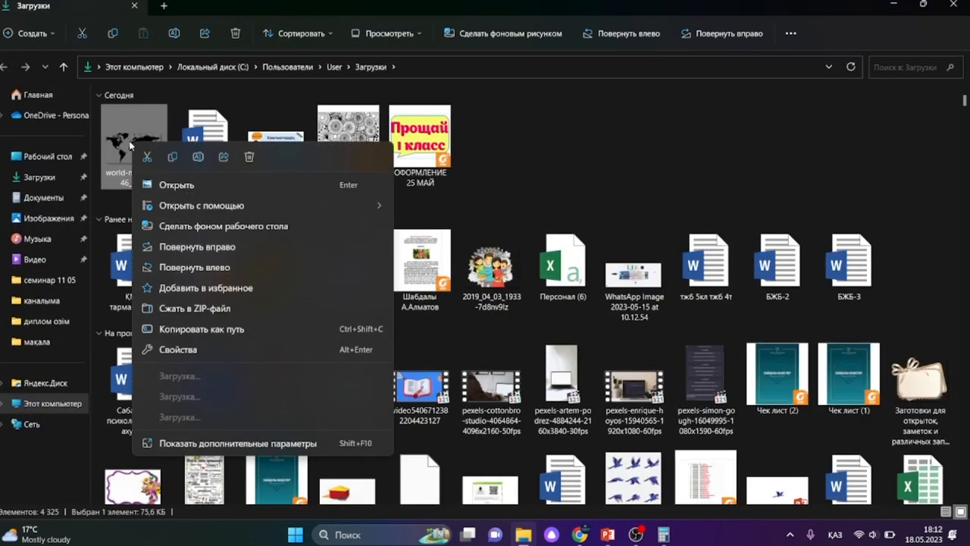
pyautogui.click(173, 158)
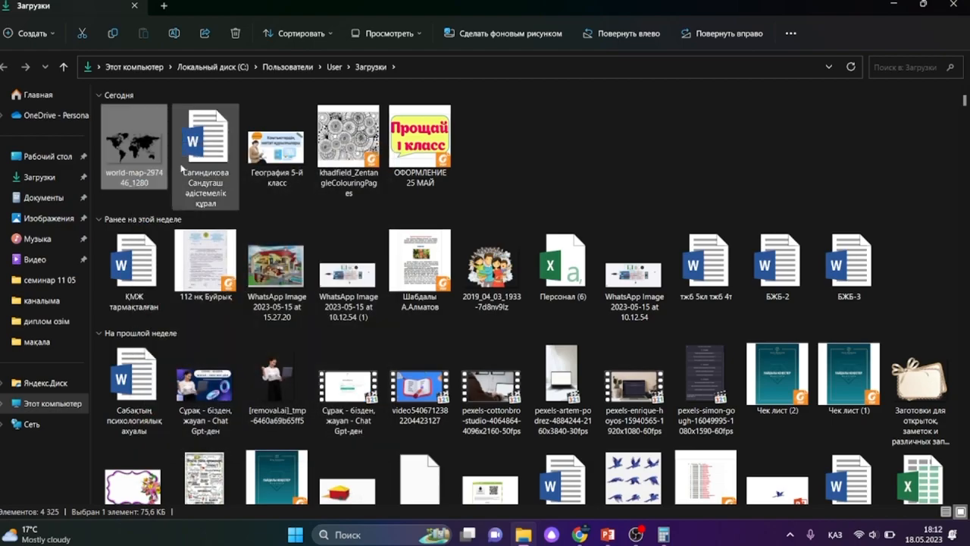
pyautogui.click(608, 535)
pyautogui.rightClick(347, 238)
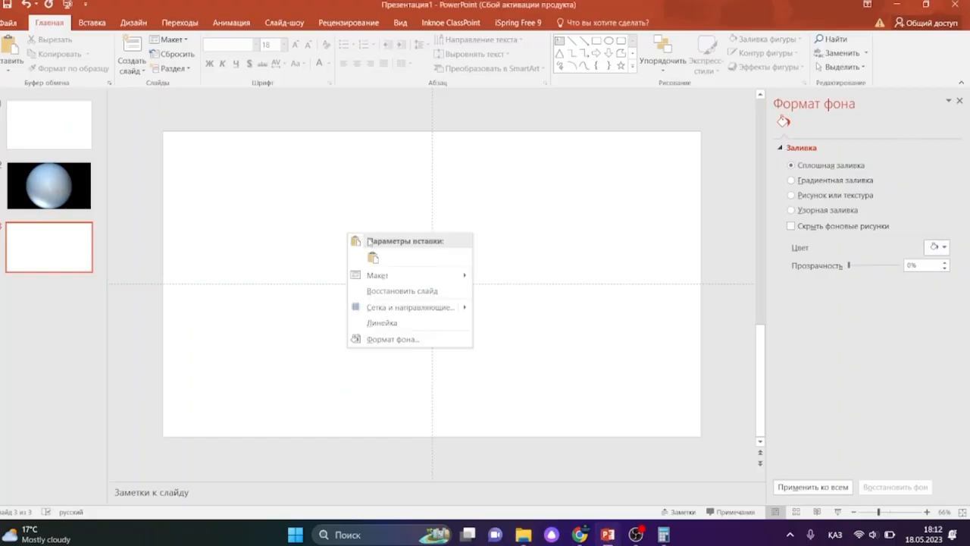
pyautogui.click(372, 257)
# Shrink the map picture to about 19.7 × 10.6 cm and place it just outside the slide's right edge.
pyautogui.moveTo(872, 515); pyautogui.dragTo(871, 516)
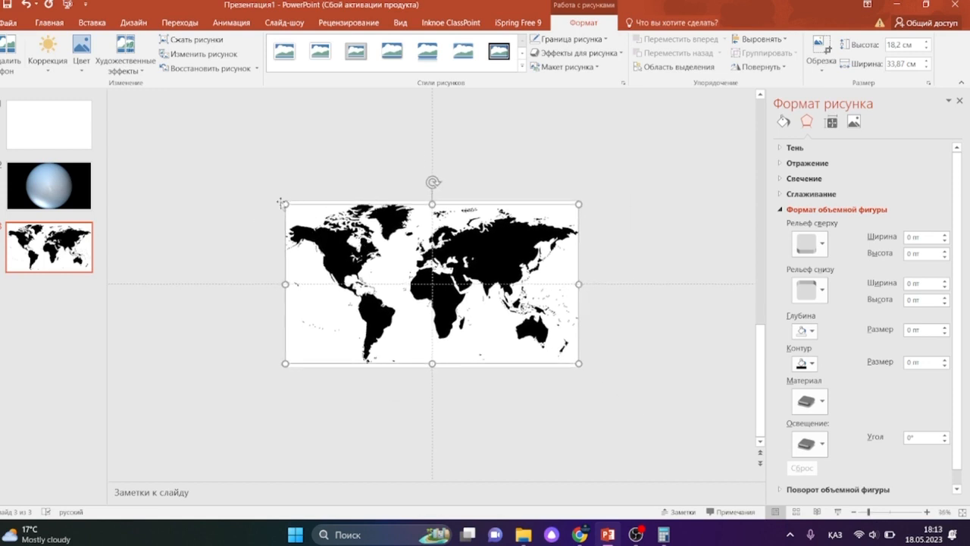
pyautogui.moveTo(285, 204); pyautogui.dragTo(408, 272)
pyautogui.moveTo(493, 314); pyautogui.dragTo(659, 288)
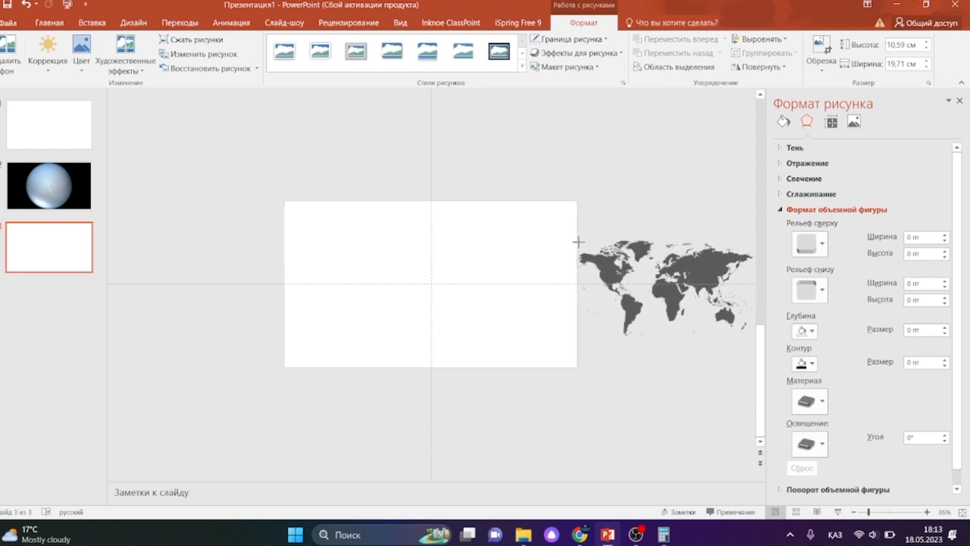